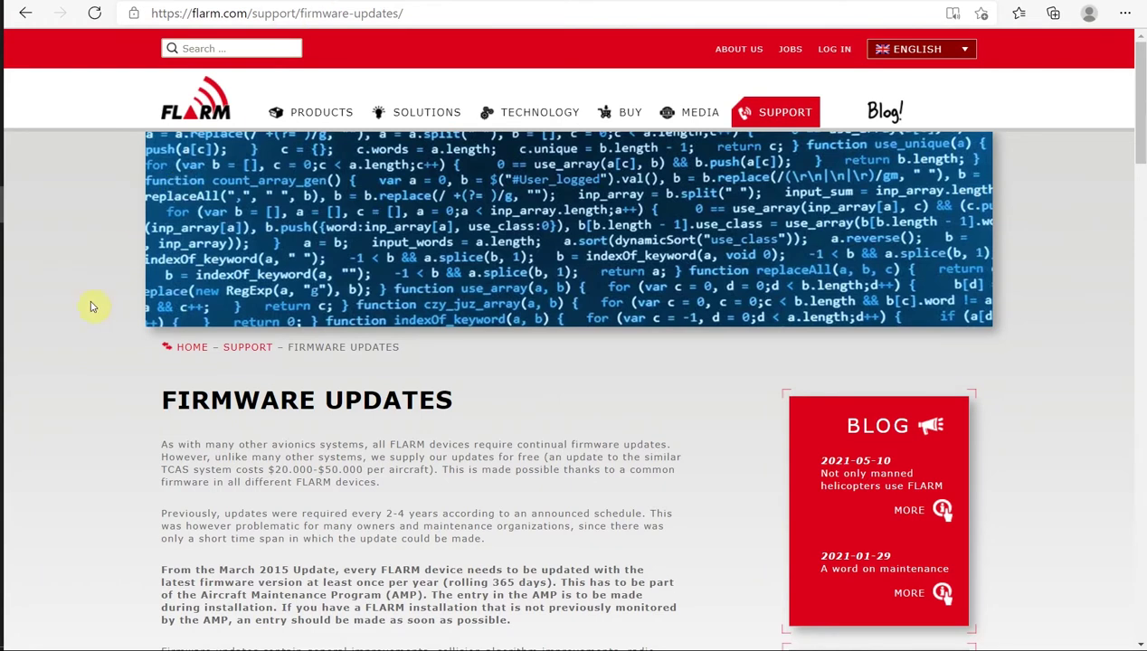
Reload the flarm.com Firmware Updates page.
{"action": "scroll", "coordinate": [88, 330], "scroll_direction": "down", "scroll_amount": 3}
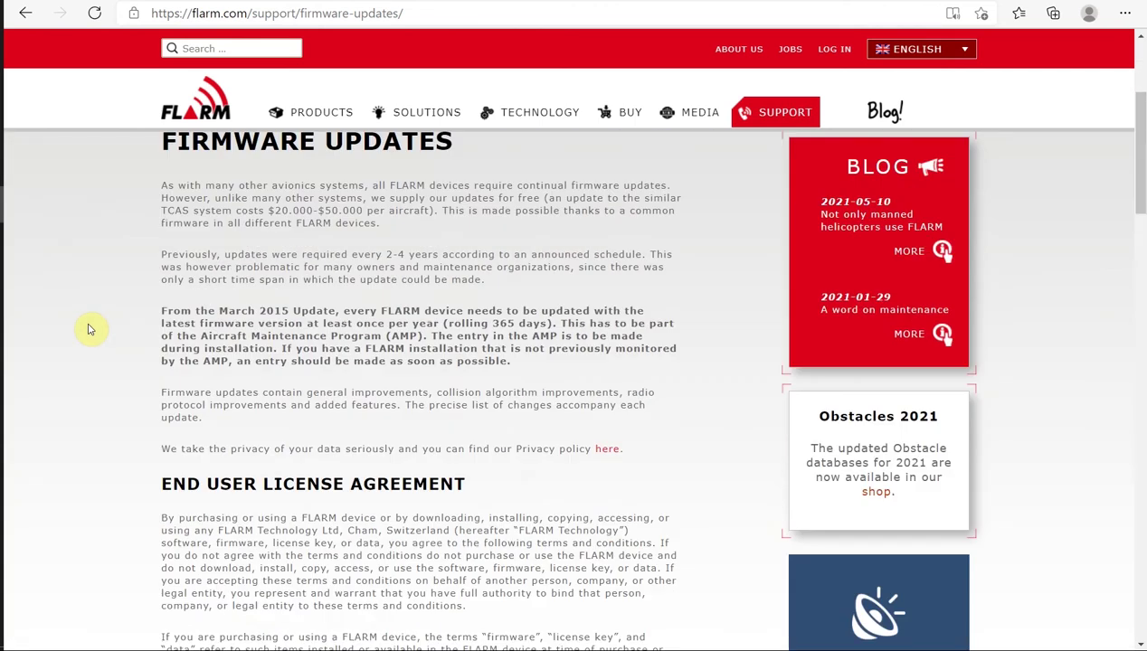
{"action": "scroll", "coordinate": [88, 329], "scroll_direction": "down", "scroll_amount": 5}
{"action": "scroll", "coordinate": [89, 330], "scroll_direction": "up", "scroll_amount": 8}
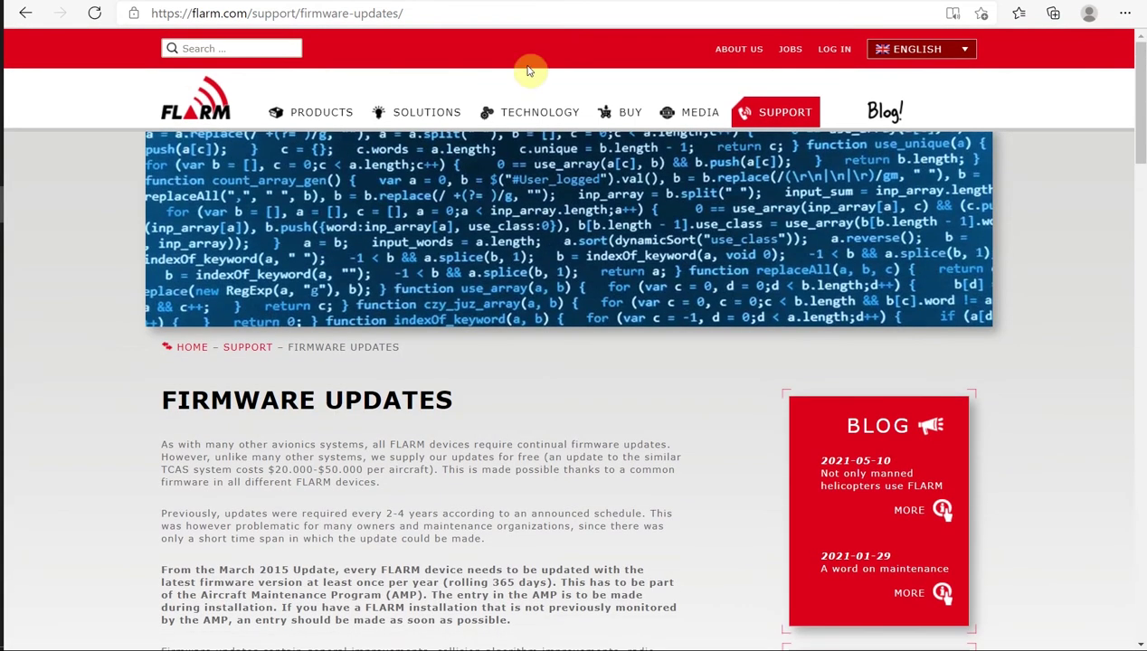
{"action": "mouse_move", "coordinate": [784, 114]}
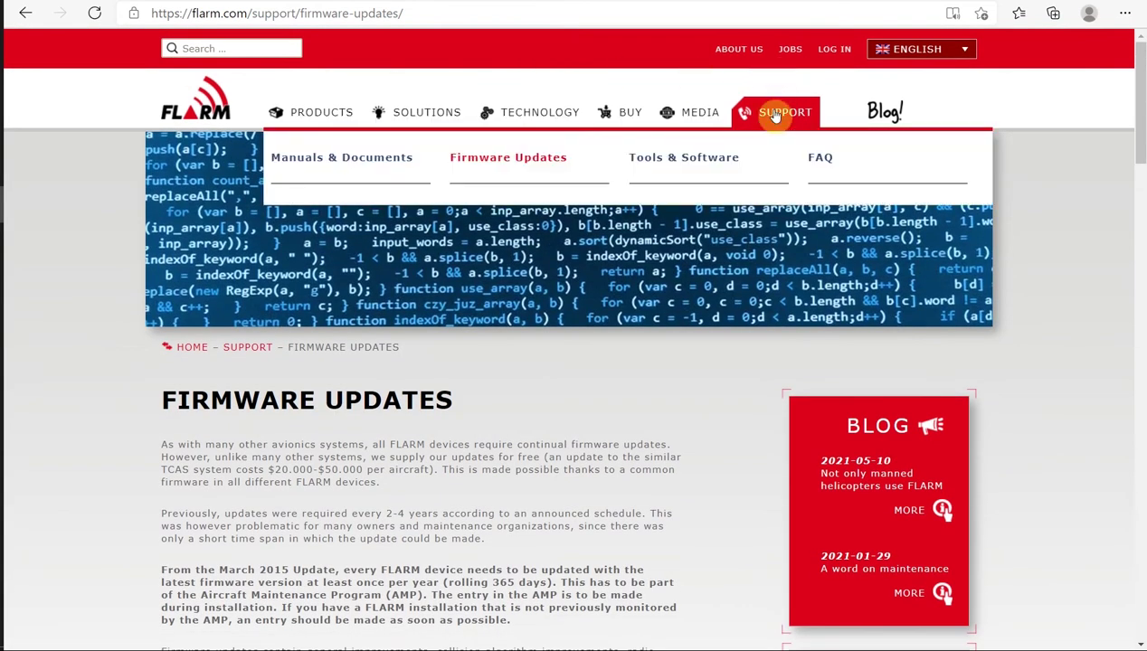
{"action": "left_click", "coordinate": [488, 165]}
Scroll past the license agreement to the Download Firmware page listing Fusion 7.04 and Hub 1.20.
{"action": "scroll", "coordinate": [66, 490], "scroll_direction": "down", "scroll_amount": 1}
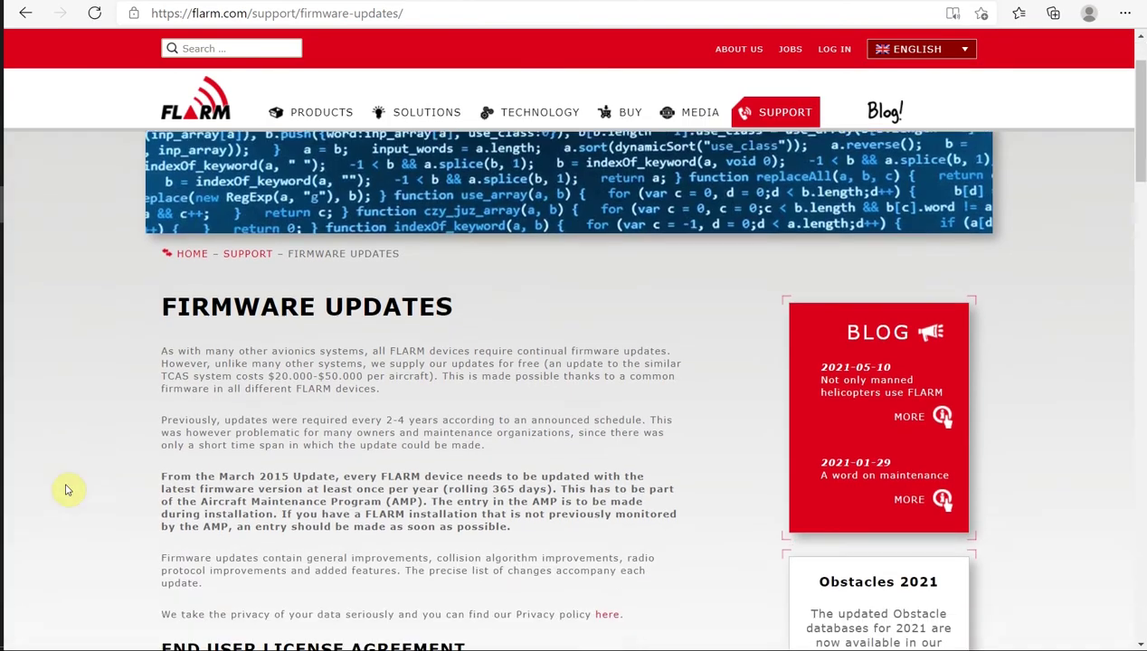
{"action": "scroll", "coordinate": [66, 489], "scroll_direction": "down", "scroll_amount": 10}
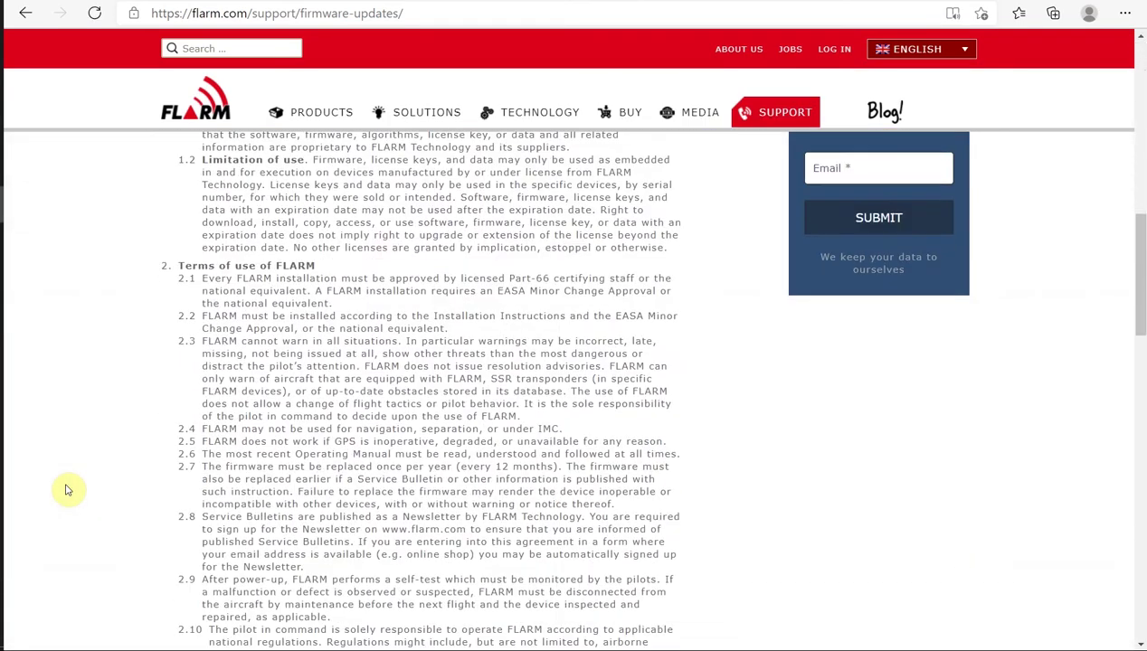
{"action": "scroll", "coordinate": [66, 490], "scroll_direction": "down", "scroll_amount": 15}
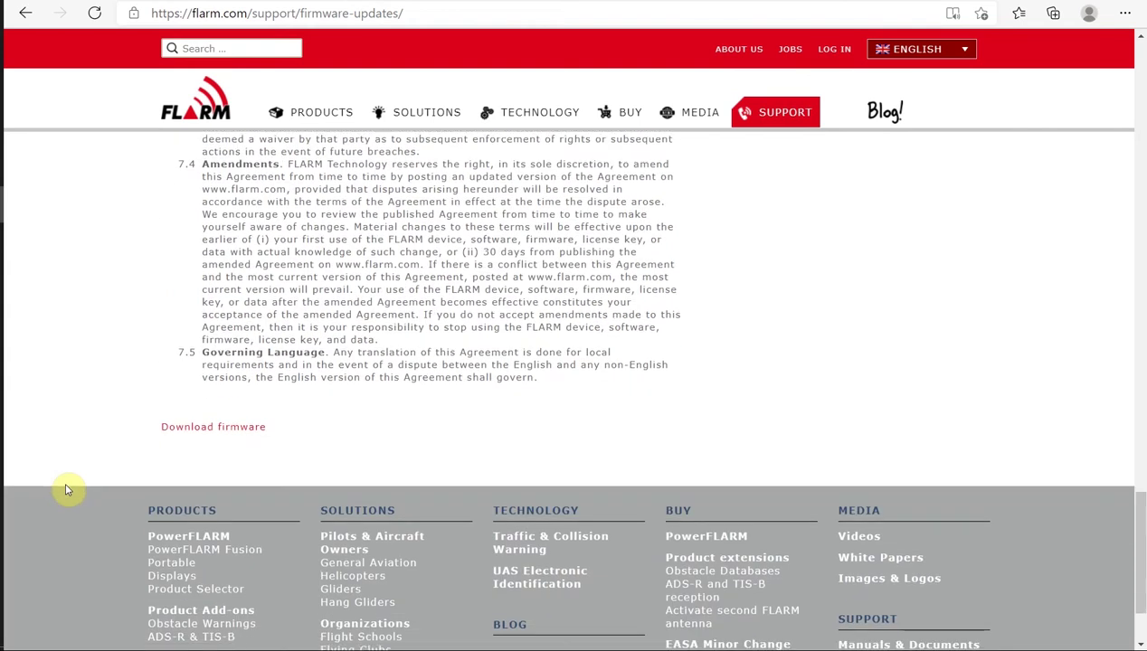
{"action": "scroll", "coordinate": [66, 489], "scroll_direction": "down", "scroll_amount": 2}
{"action": "left_click", "coordinate": [213, 328]}
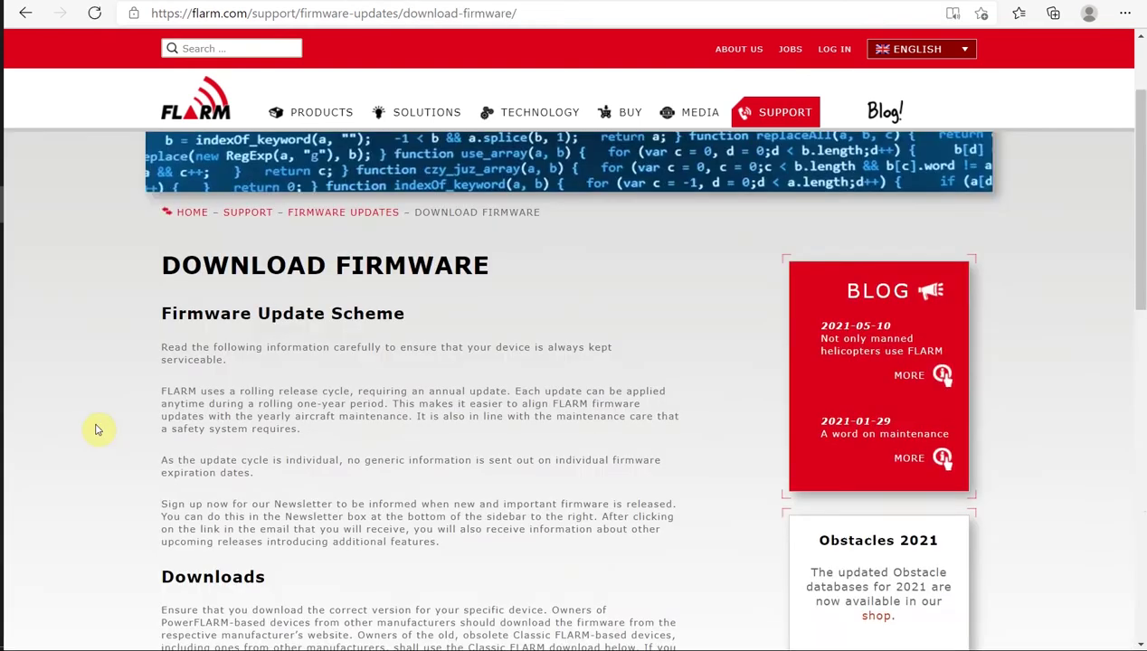
{"action": "scroll", "coordinate": [98, 430], "scroll_direction": "down", "scroll_amount": 7}
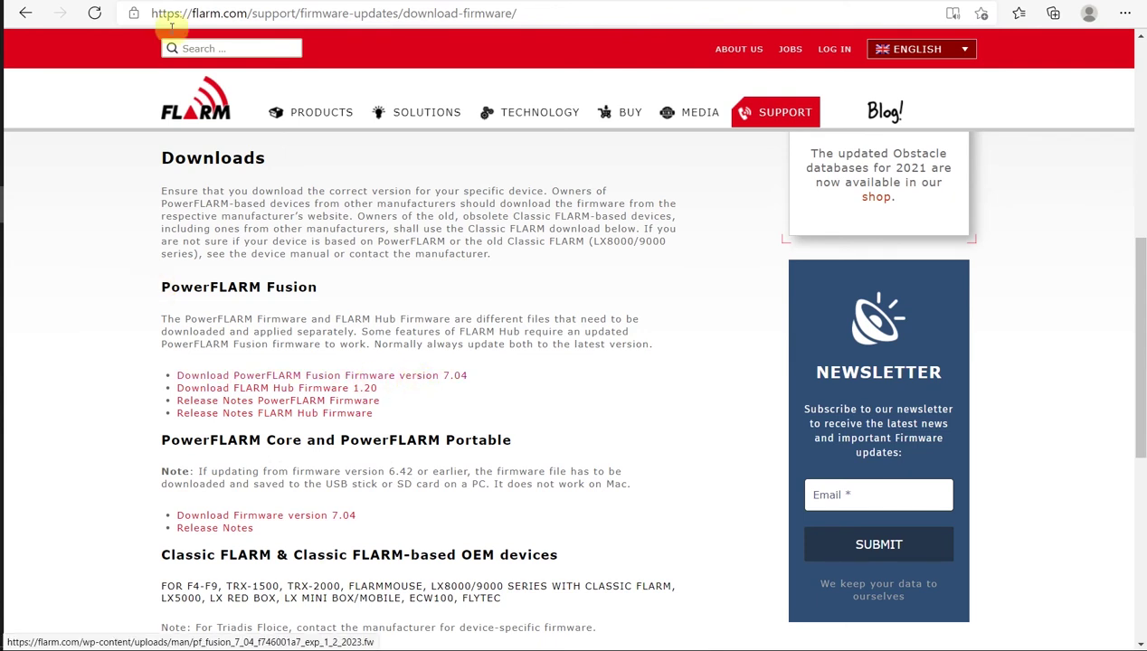
Download the PowerFLARM Fusion firmware version 7.04 file from flarm.com.
{"action": "left_click", "coordinate": [115, 2]}
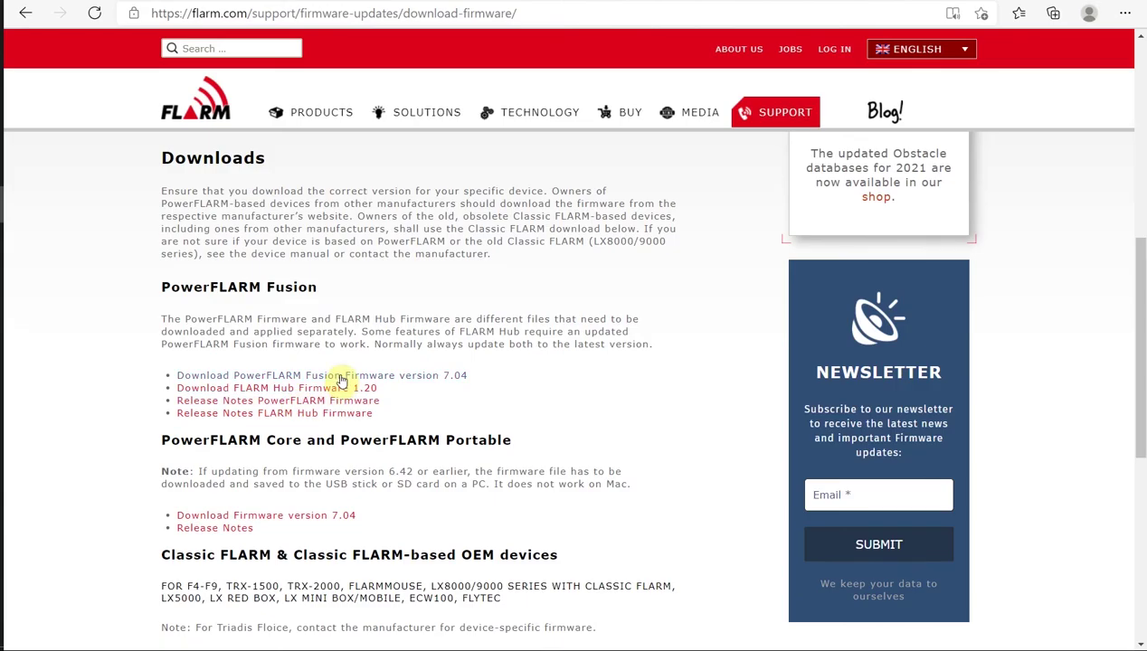
{"action": "left_click", "coordinate": [341, 376]}
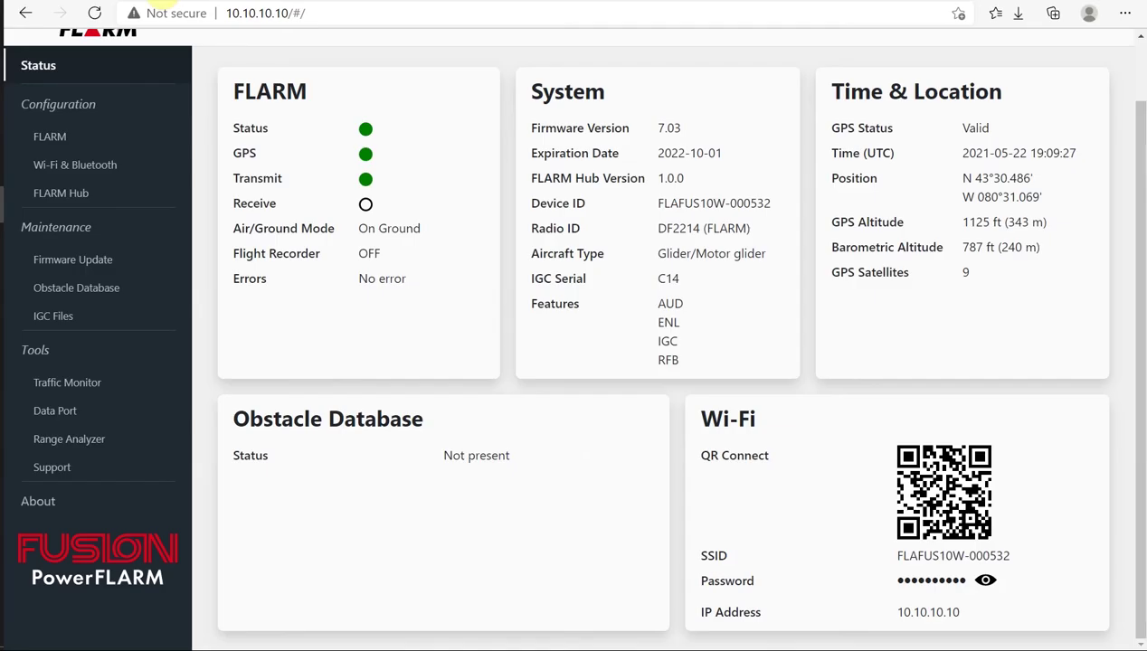
View the device's Firmware Update page, which shows current version 7.03.
{"action": "left_click", "coordinate": [97, 265]}
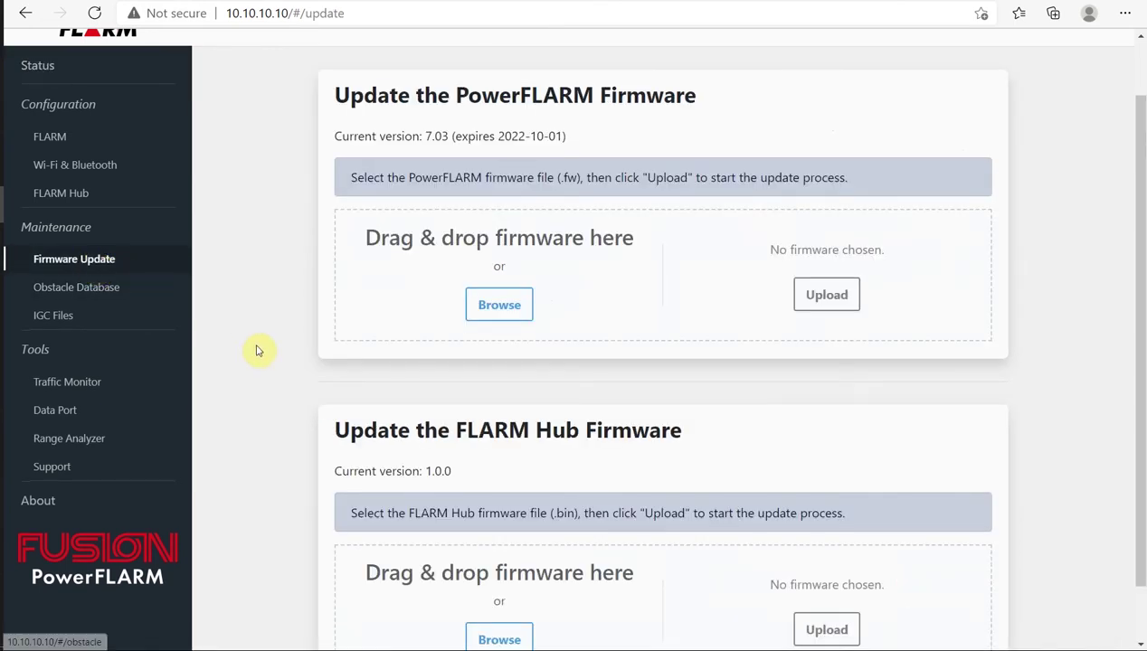
{"action": "scroll", "coordinate": [272, 357], "scroll_direction": "down", "scroll_amount": 1}
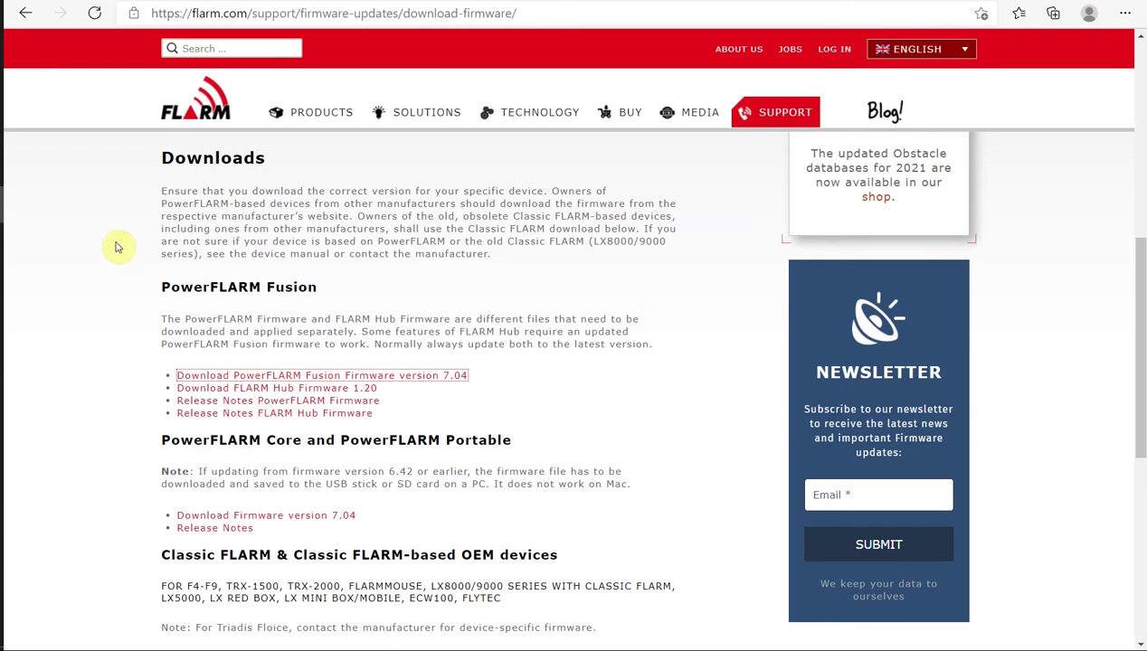
Download FLARM Hub Firmware 1.20 and show flarm-hub_1_2_0_cf28a52.bin in the Downloads folder.
{"action": "left_click", "coordinate": [231, 389]}
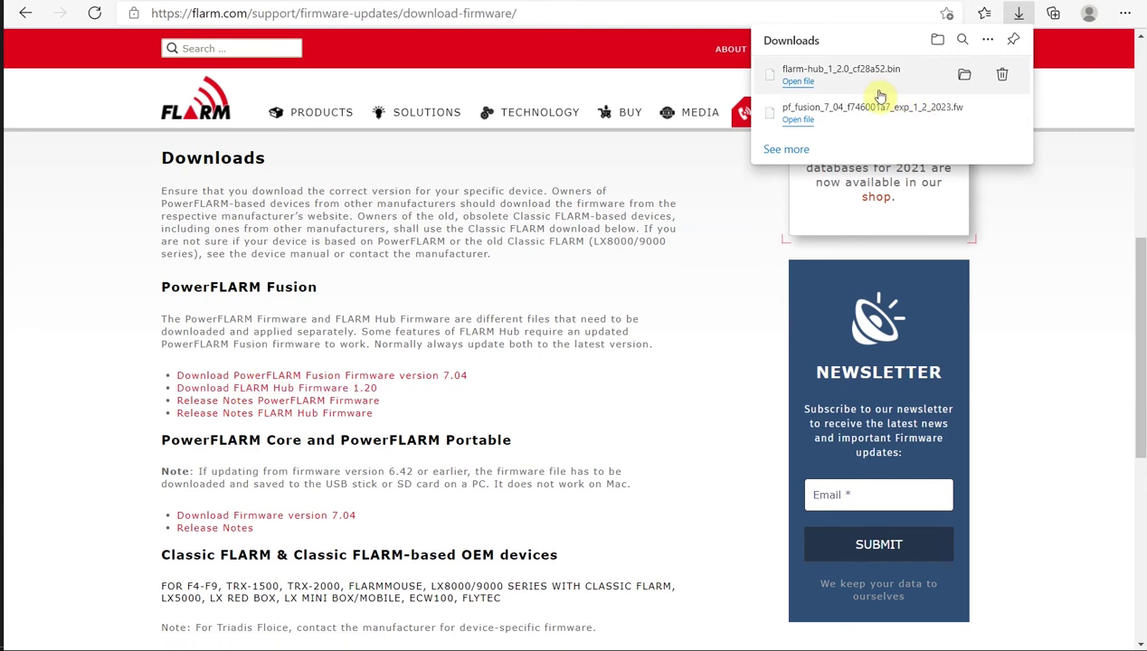
{"action": "left_click", "coordinate": [796, 82]}
{"action": "right_click", "coordinate": [793, 83]}
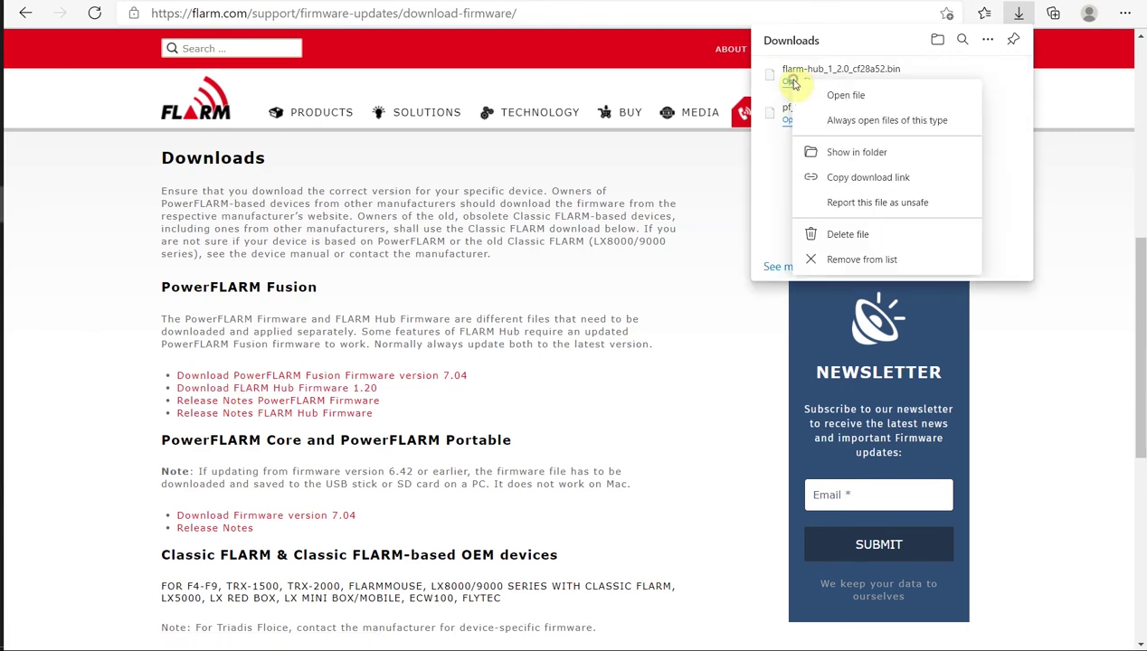
{"action": "left_click", "coordinate": [872, 154]}
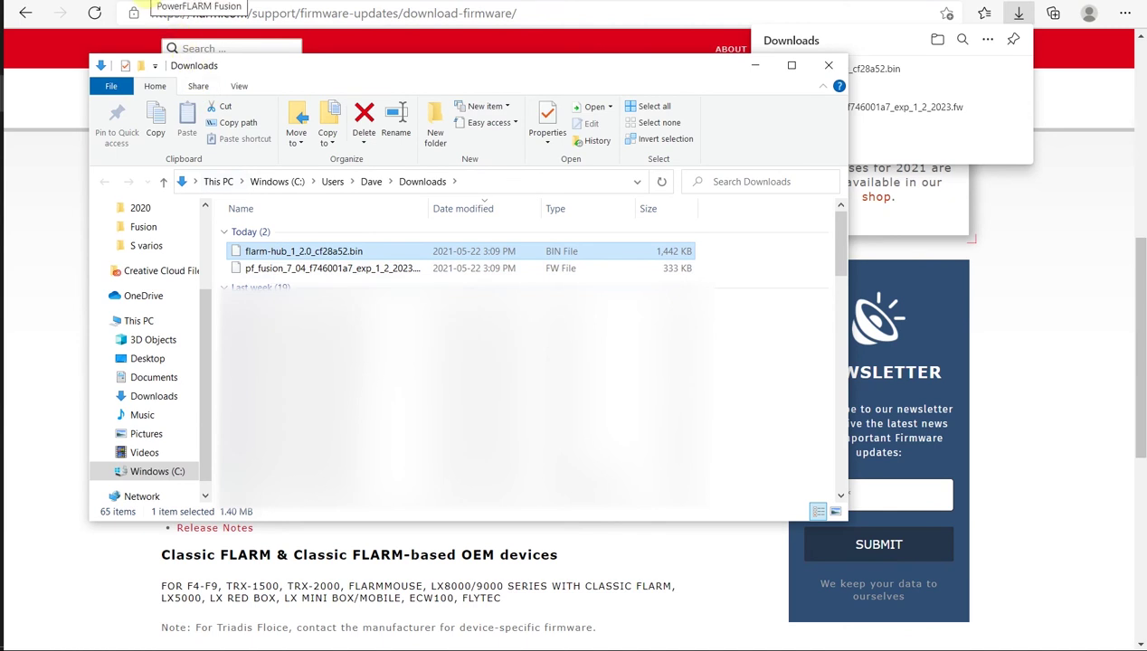
Return to the Fusion Firmware Update page showing versions 7.03 and hub 1.0.0.
{"action": "left_click", "coordinate": [181, 2]}
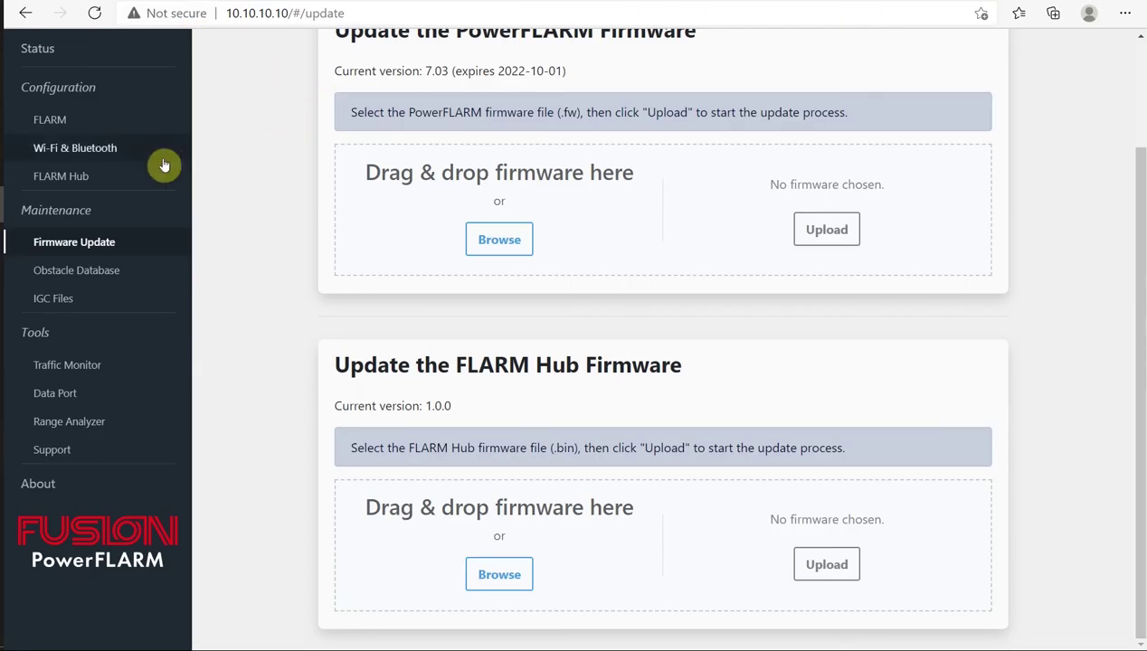
Drop the pf_fusion_7_04 firmware file onto the PowerFLARM firmware area and start its upload.
{"action": "left_click", "coordinate": [46, 51]}
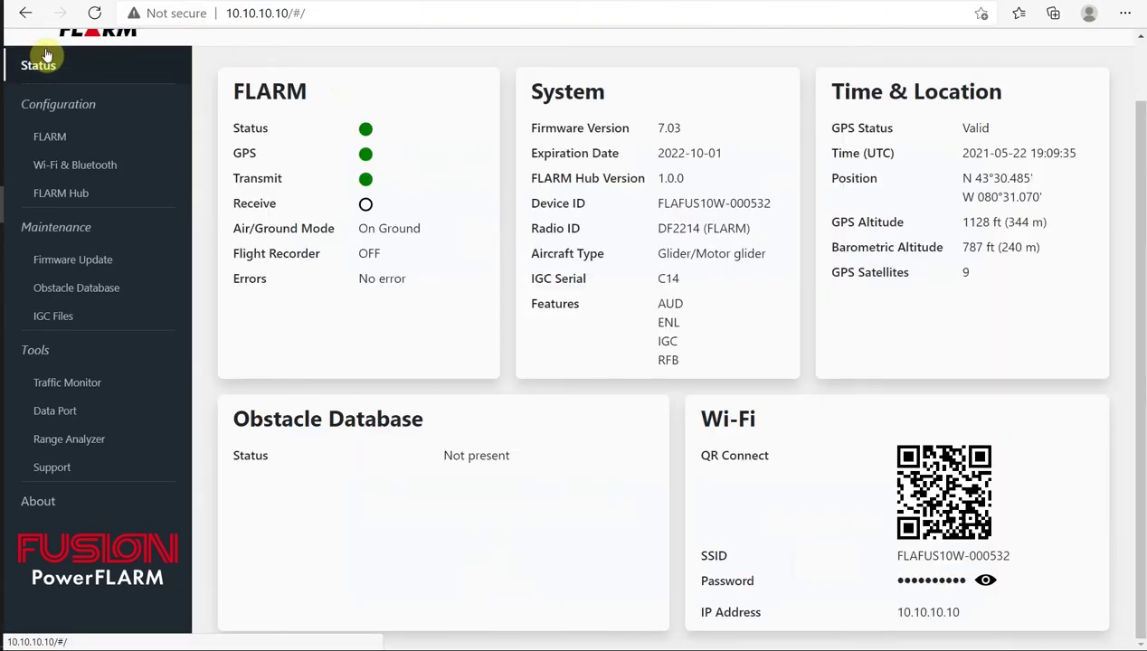
{"action": "left_click", "coordinate": [51, 262]}
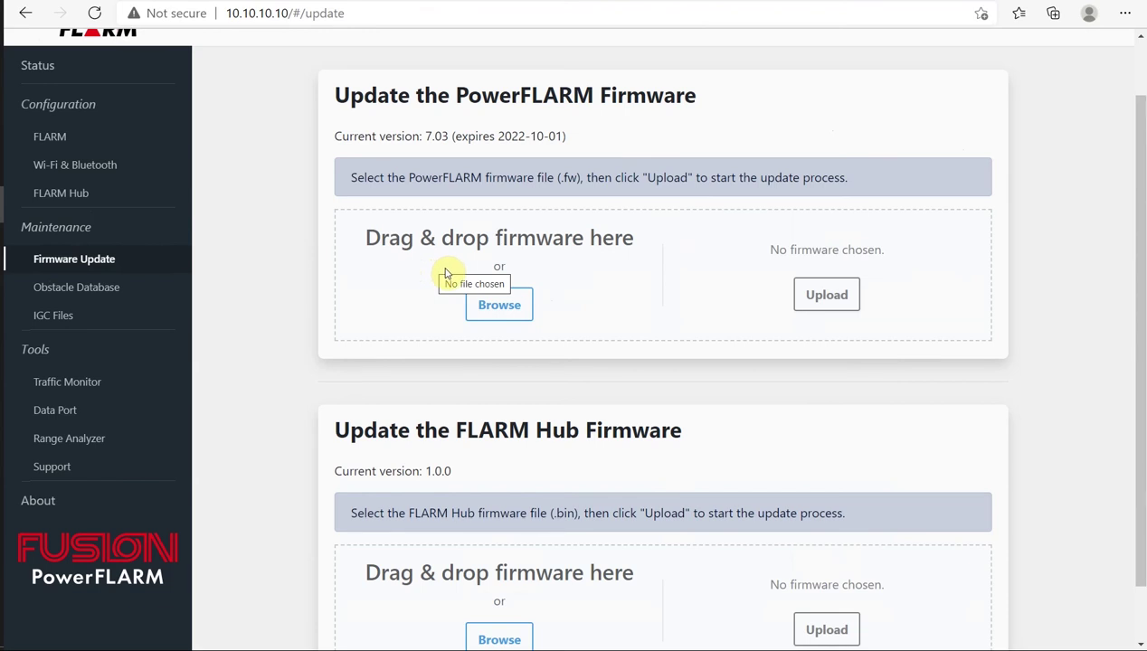
{"action": "key", "text": "alt+Tab"}
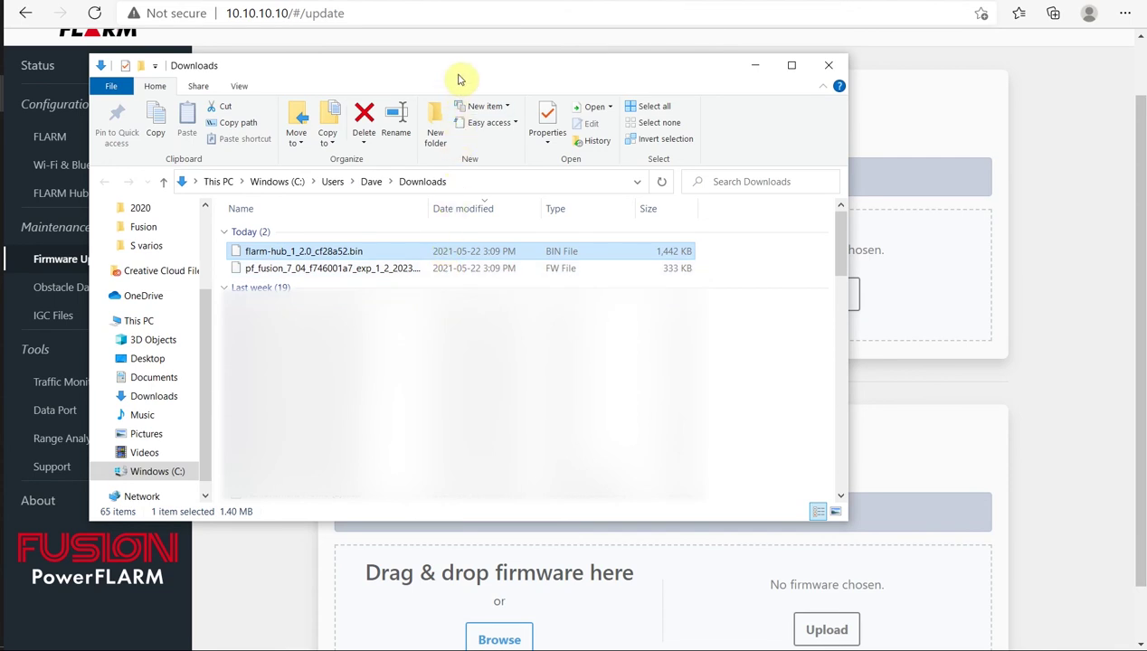
{"action": "left_click_drag", "start_coordinate": [461, 75], "coordinate": [870, 340]}
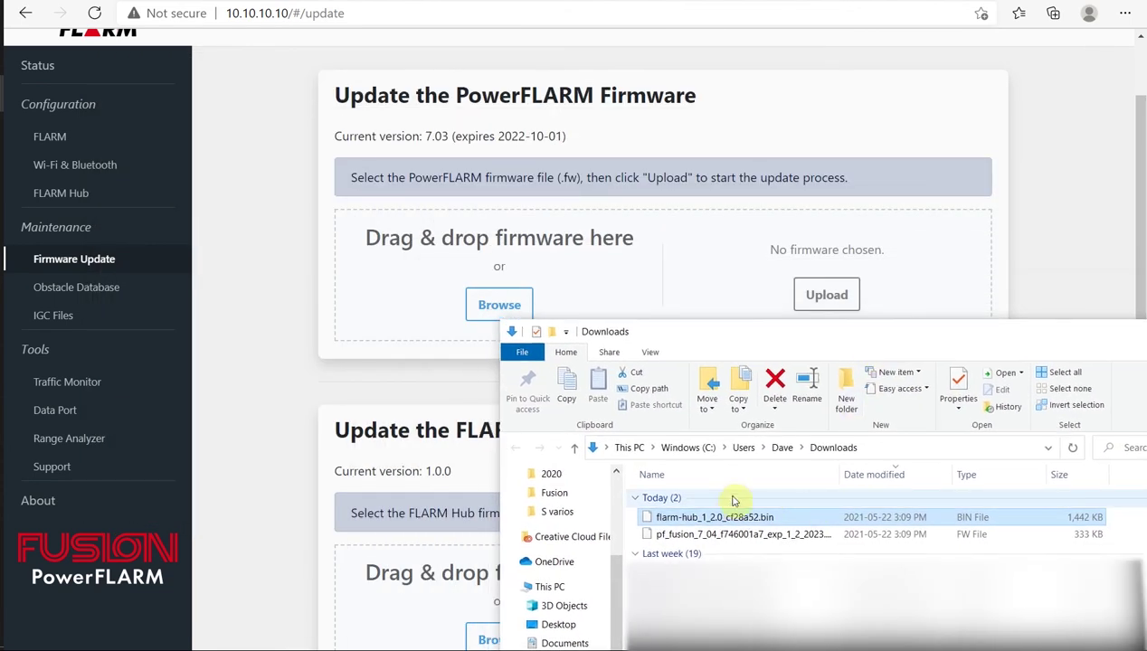
{"action": "left_click_drag", "start_coordinate": [647, 537], "coordinate": [461, 312]}
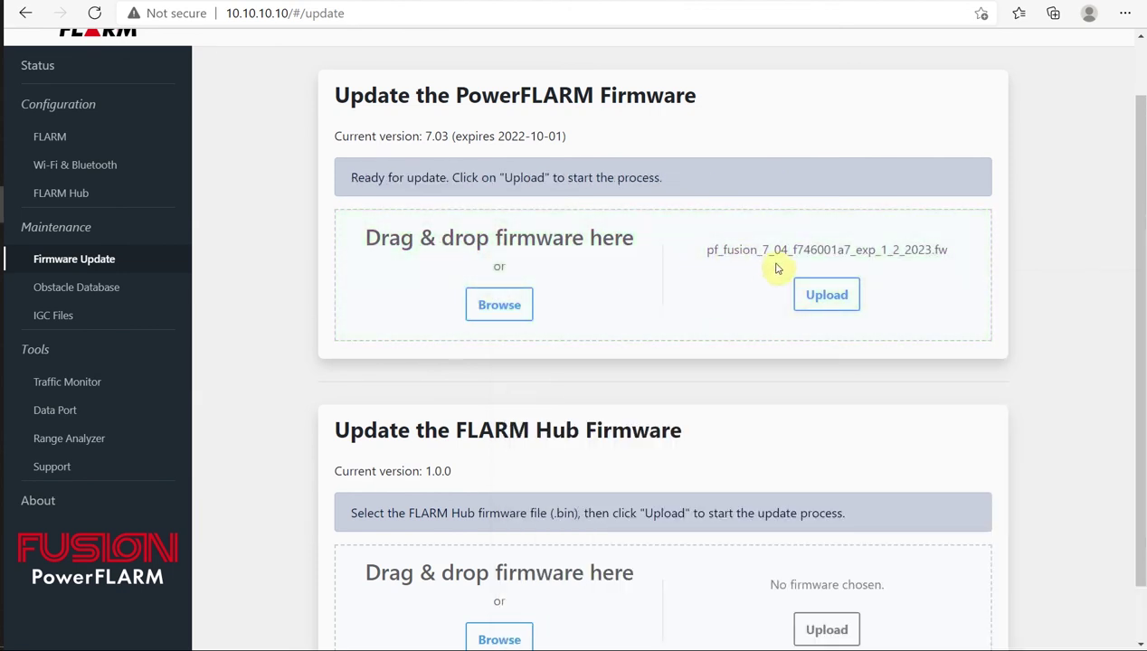
{"action": "left_click", "coordinate": [811, 300]}
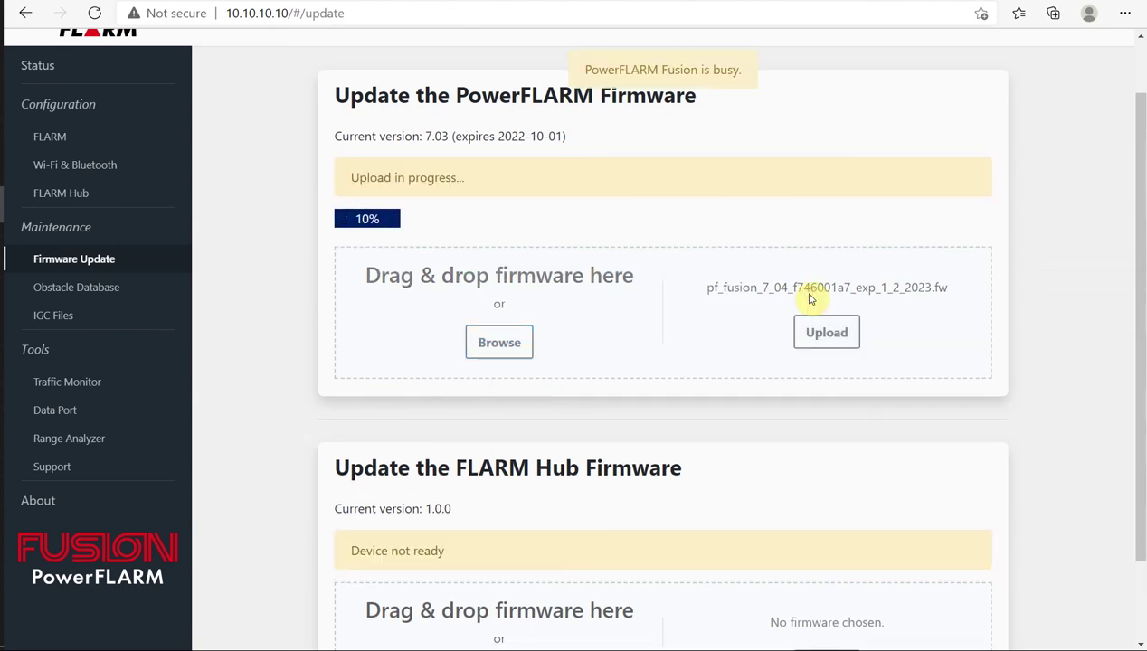
After the 7.04 install, check the status page showing firmware 7.04, expiring 2023-02-01.
{"action": "scroll", "coordinate": [281, 435], "scroll_direction": "down", "scroll_amount": 1}
{"action": "left_click_drag", "start_coordinate": [287, 440], "coordinate": [260, 417]}
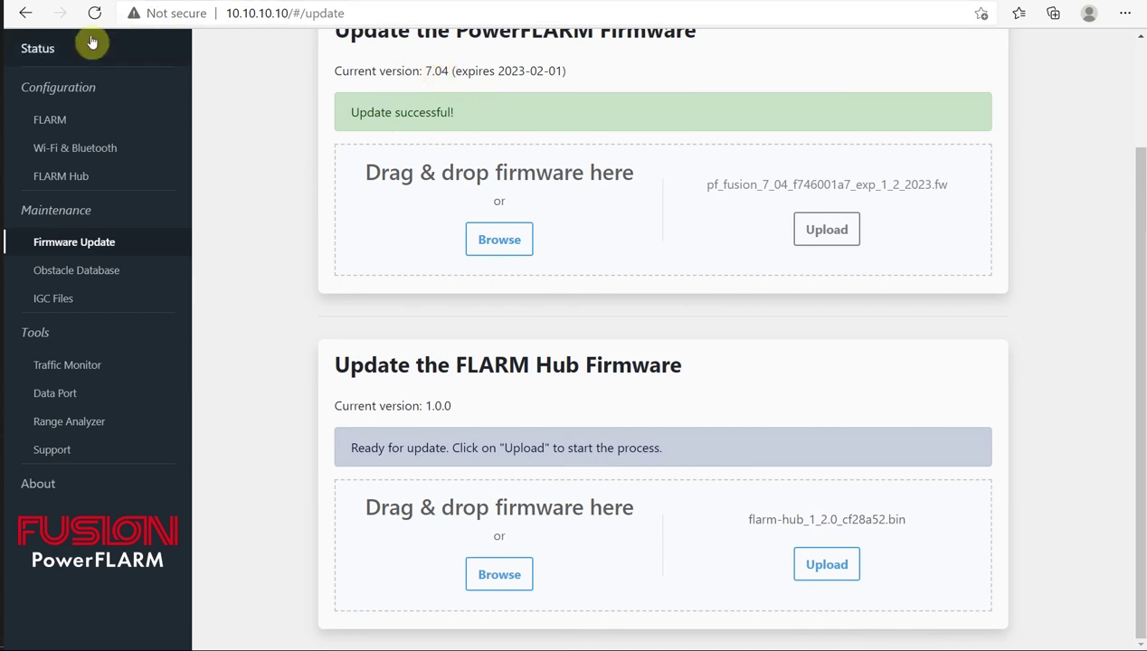
{"action": "left_click", "coordinate": [43, 48]}
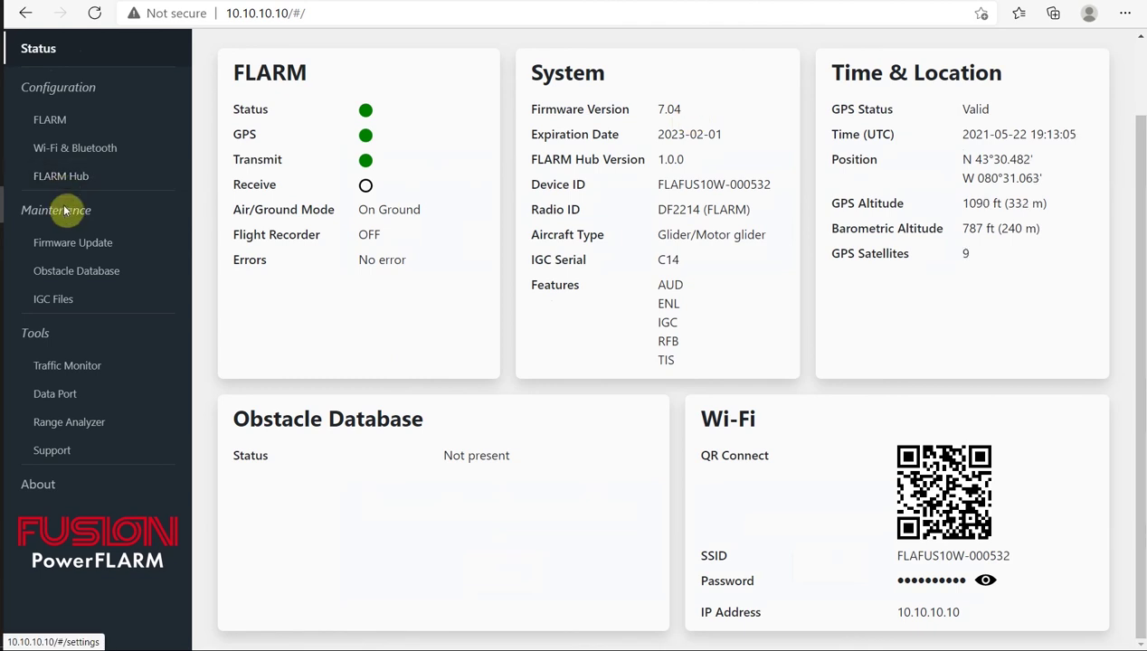
Start uploading flarm-hub_1_2_0_cf28a52.bin to the FLARM Hub from the Firmware Update page.
{"action": "left_click", "coordinate": [68, 242]}
{"action": "scroll", "coordinate": [251, 433], "scroll_direction": "down", "scroll_amount": 1}
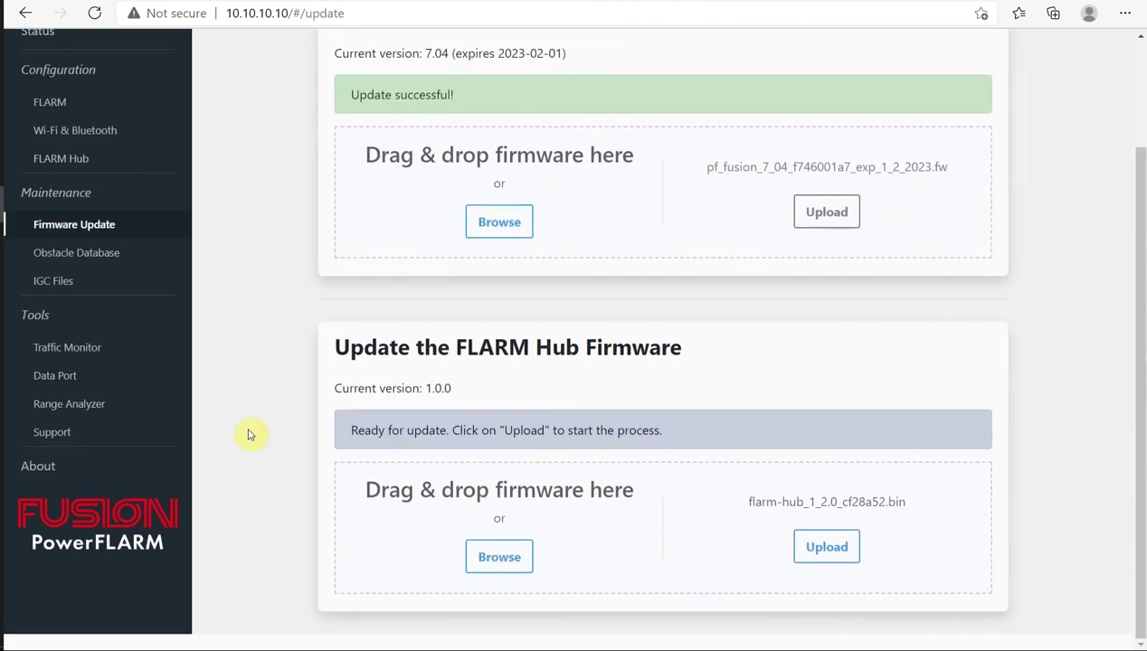
{"action": "scroll", "coordinate": [250, 432], "scroll_direction": "up", "scroll_amount": 1}
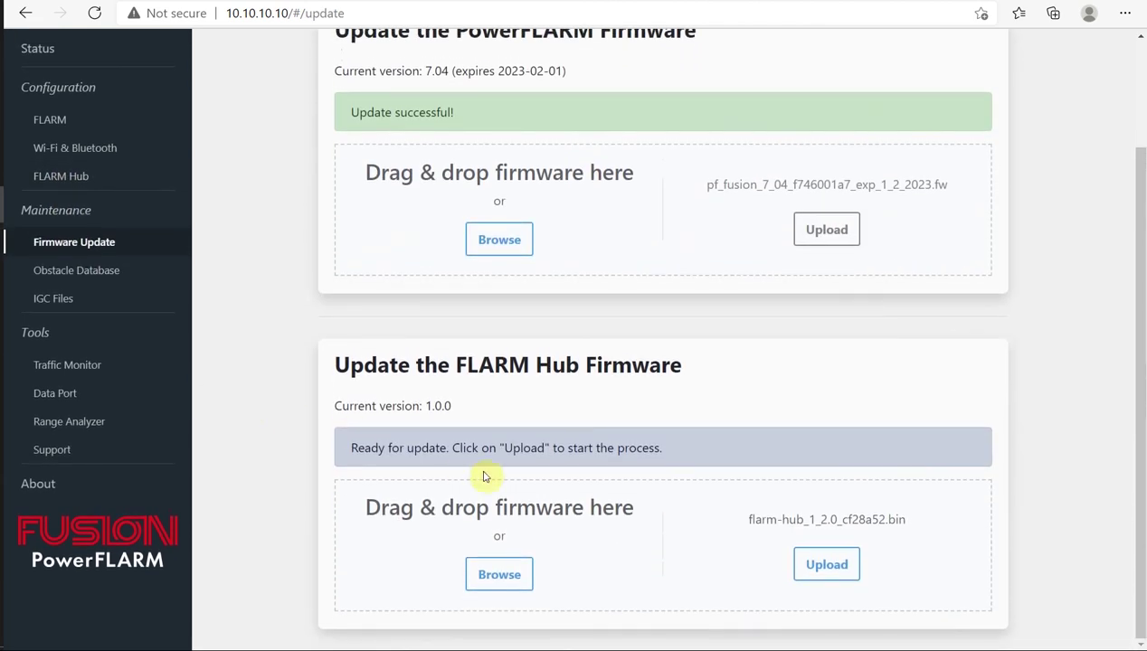
{"action": "left_click", "coordinate": [826, 568]}
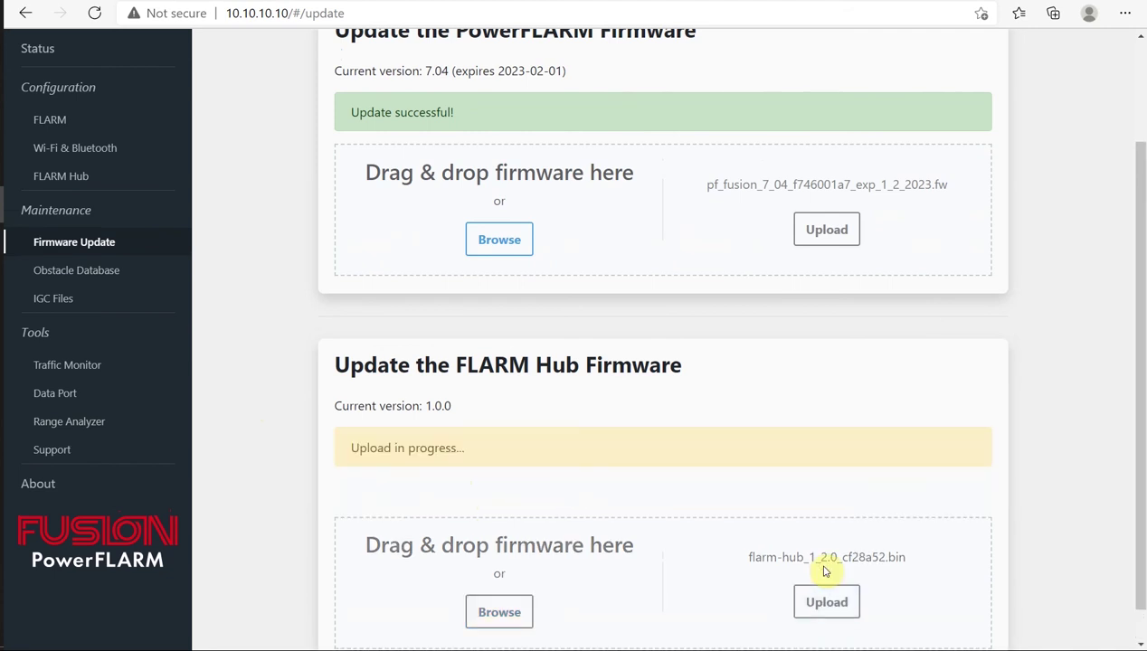